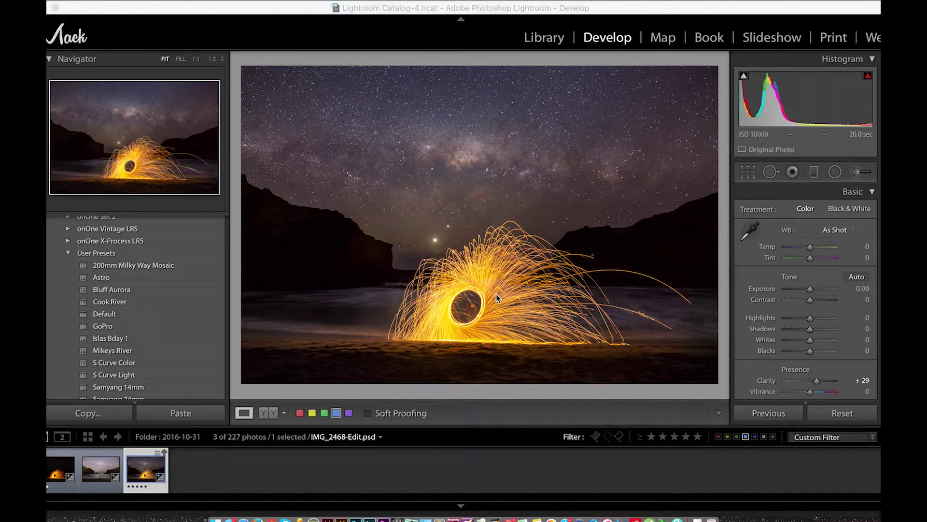
Step: Compare the source photos IMG_2482.CR2 and IMG_2468.CR2 by viewing each at full frame
click(94, 471)
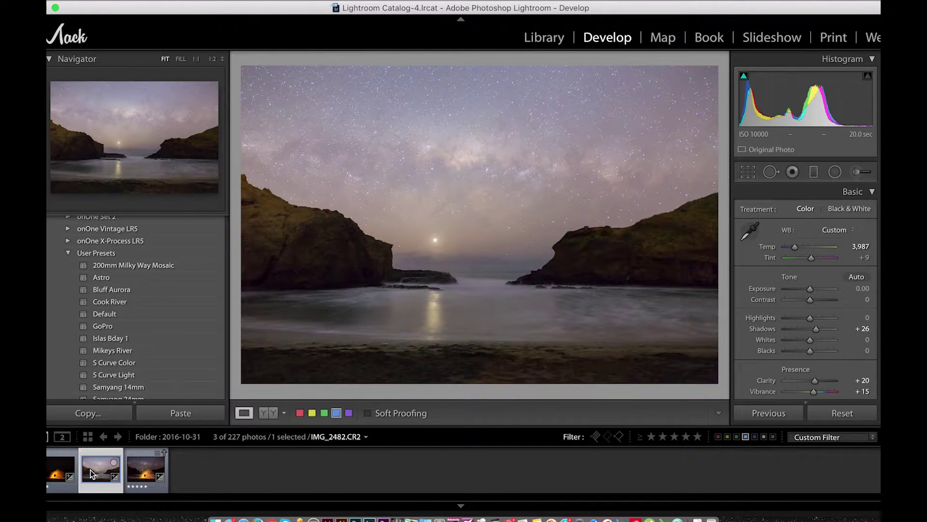
key(Left)
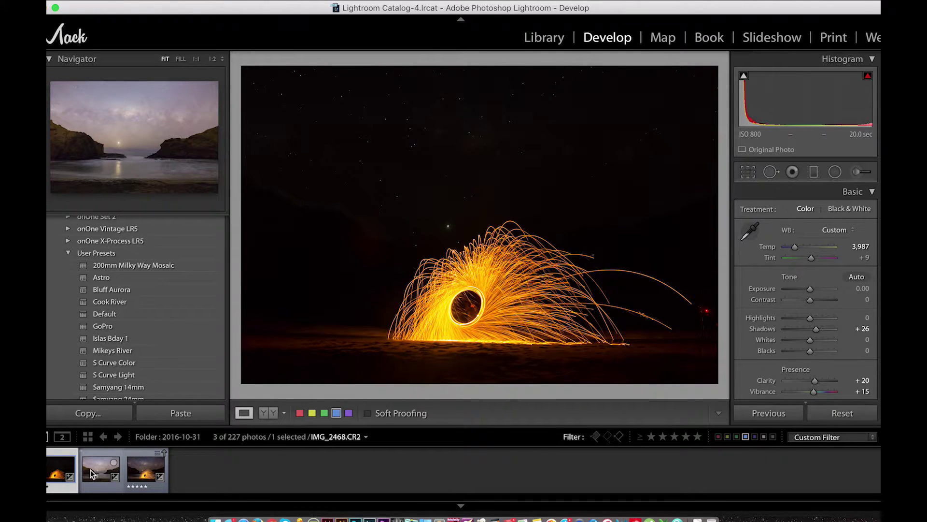
click(92, 472)
key(Left)
scroll(805, 307, down, 10)
scroll(805, 307, up, 10)
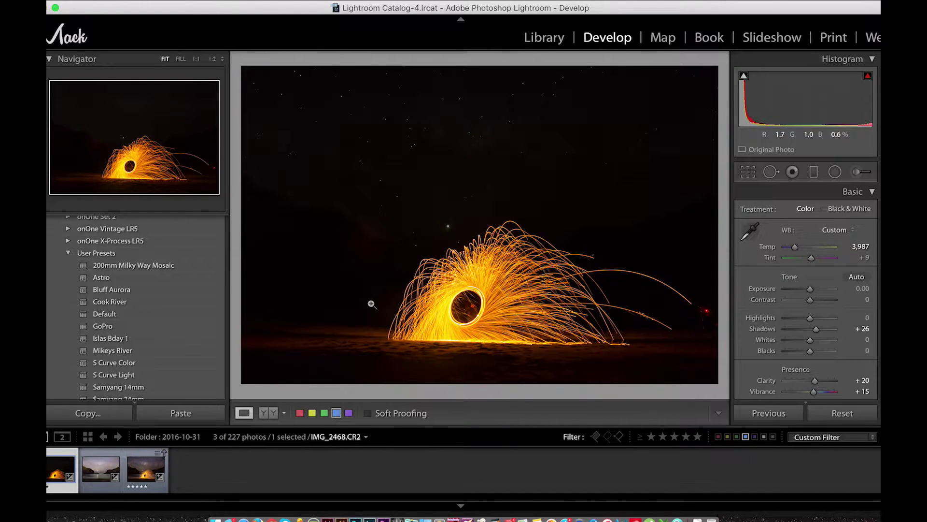
Step: Open IMG_2468.CR2 and IMG_2482.CR2 together as layers in Photoshop
key(Right)
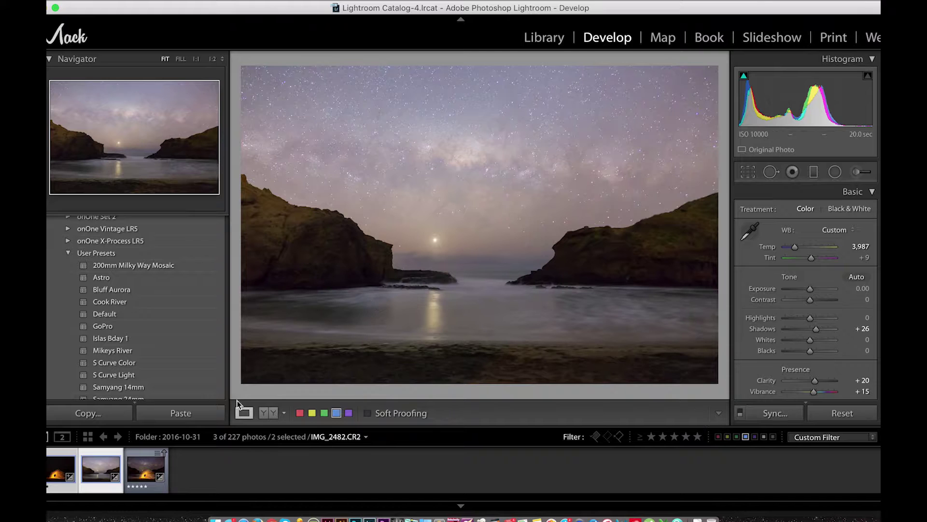
super+click(155, 485)
right_click(94, 473)
mouse_move(133, 247)
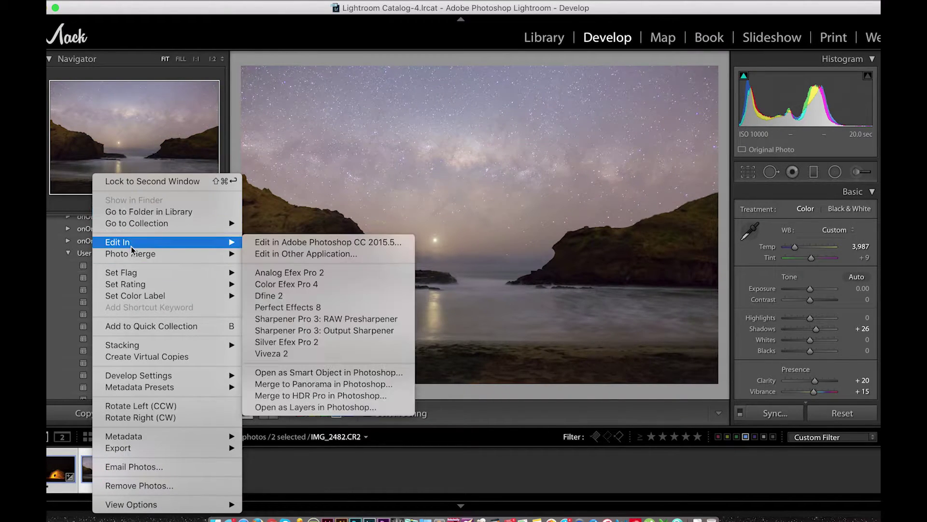
click(357, 407)
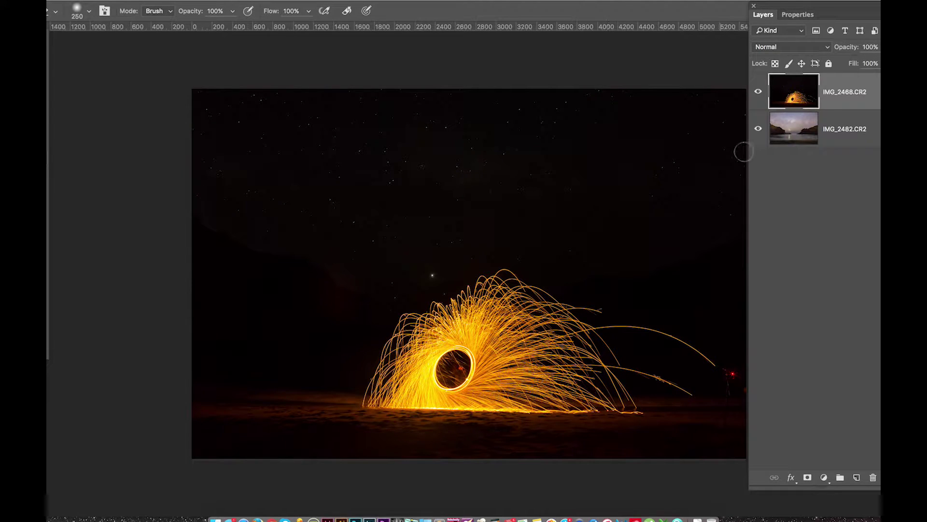
Step: Toggle the visibility of the IMG_2468.CR2 layer to compare the spark shot with the Milky Way shot beneath
key(v)
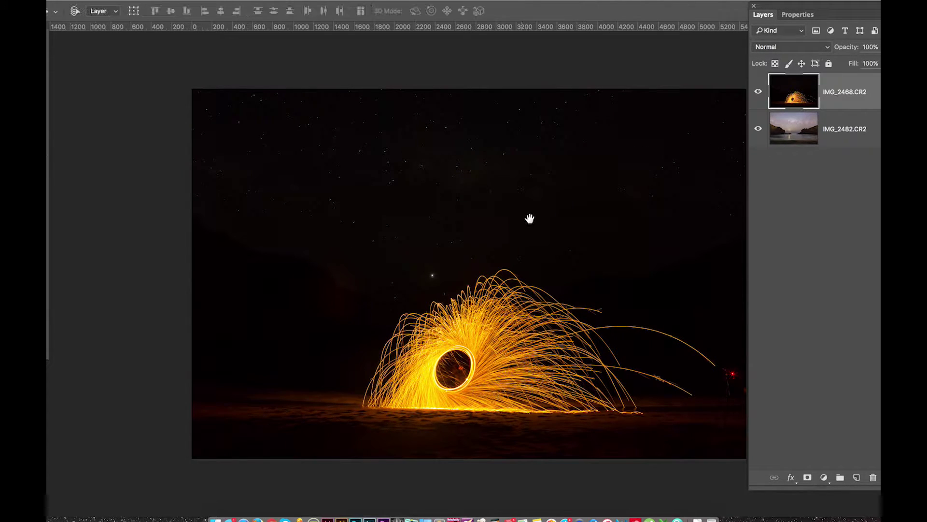
mouse_move(528, 217)
mouse_down()
mouse_move(414, 200)
mouse_move(444, 207)
mouse_up()
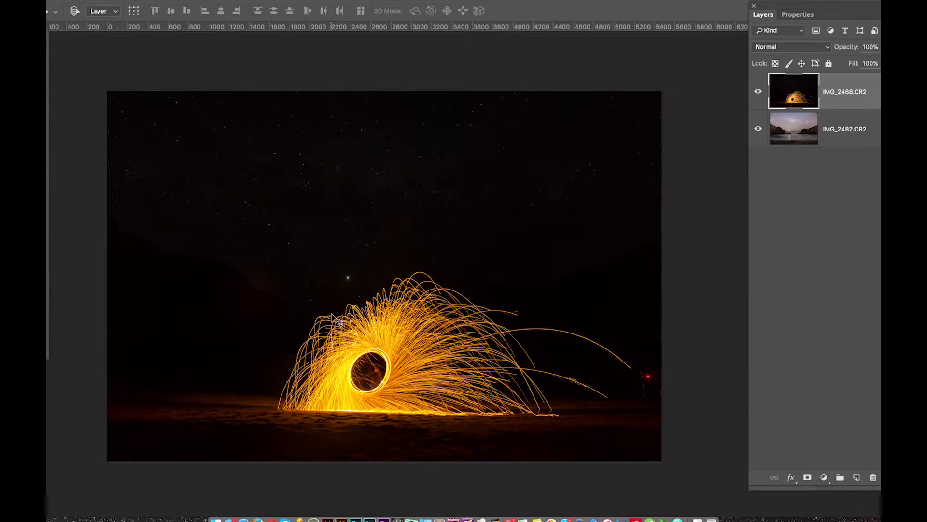
click(759, 93)
click(760, 92)
click(759, 93)
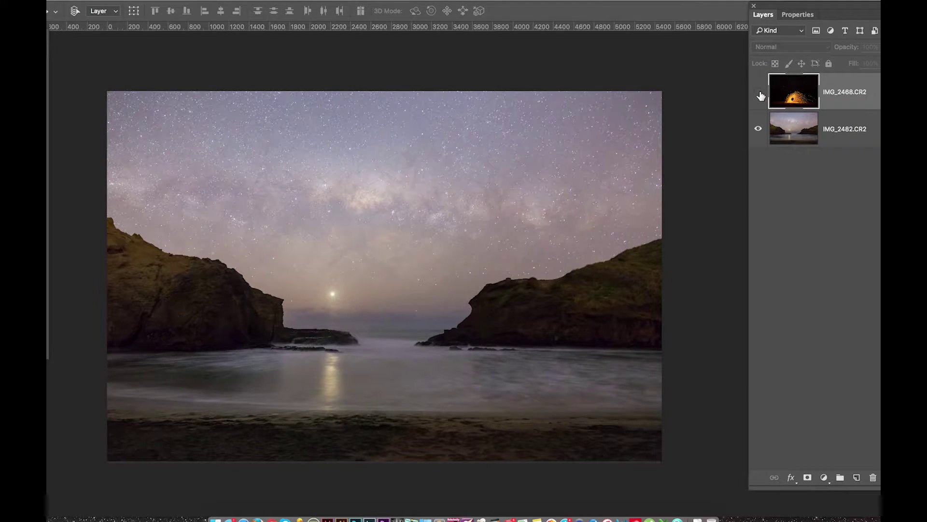
click(759, 93)
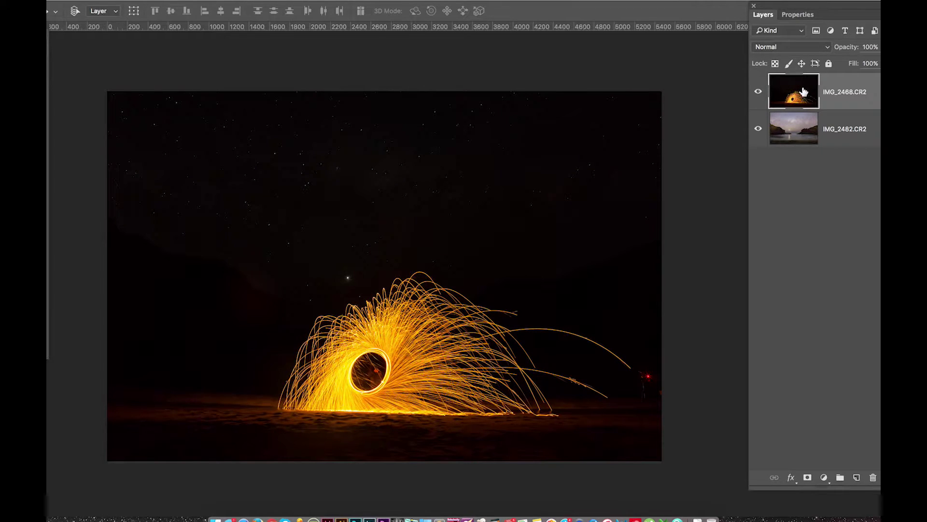
Step: Set the IMG_2468.CR2 layer's blend mode to Screen and add a layer mask to it
click(778, 47)
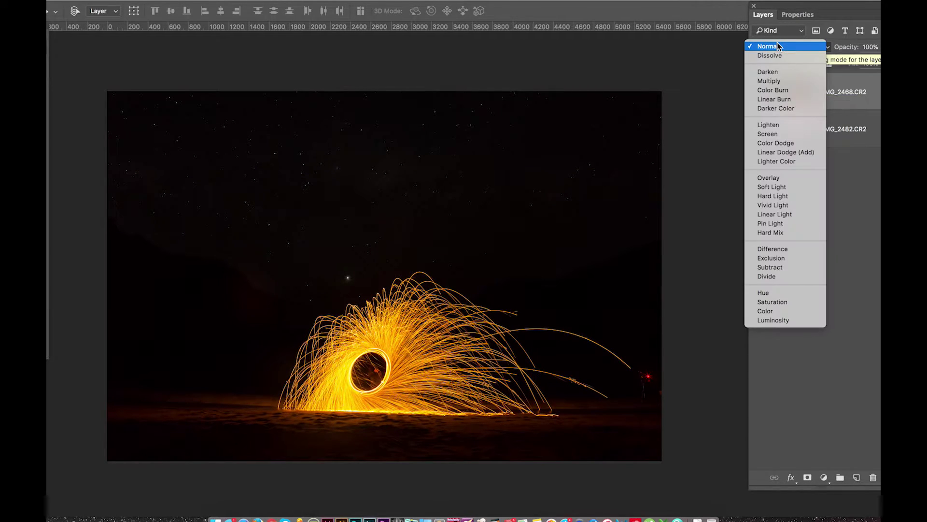
click(789, 135)
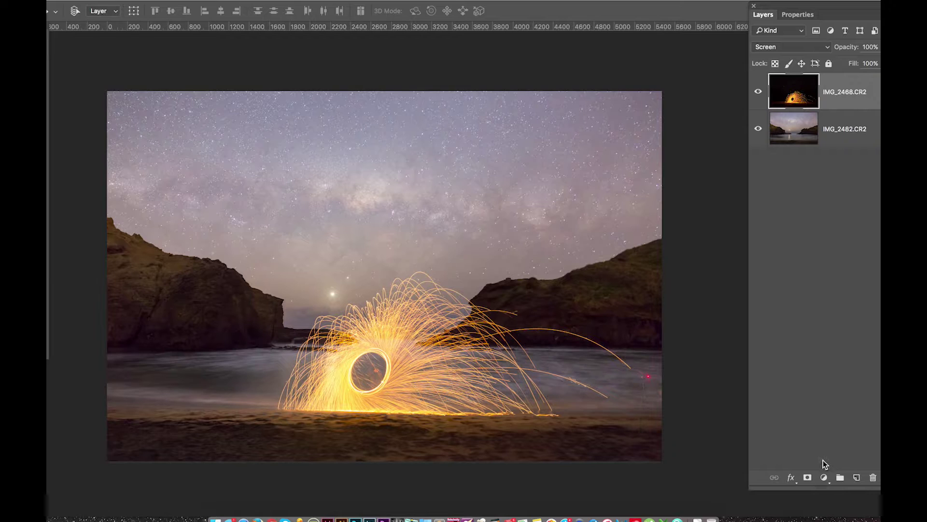
click(807, 478)
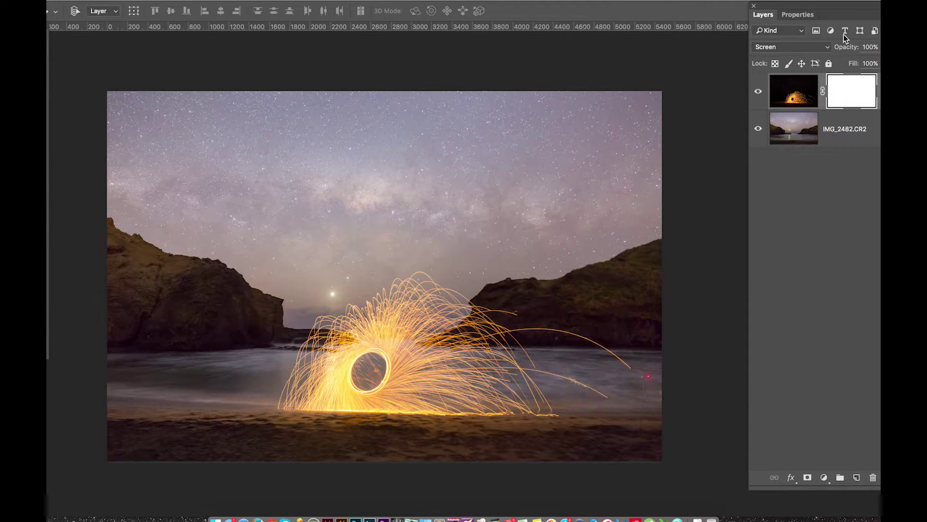
Step: Compare the blended image with and without the spark layer by switching its visibility repeatedly
click(760, 92)
click(759, 92)
click(759, 92)
click(759, 91)
click(760, 91)
click(759, 91)
click(760, 92)
click(759, 92)
click(759, 91)
click(758, 91)
Step: Invert the spark layer's mask to black and paint white over the sparks and beach foreground with a size 600 brush
key(super+i)
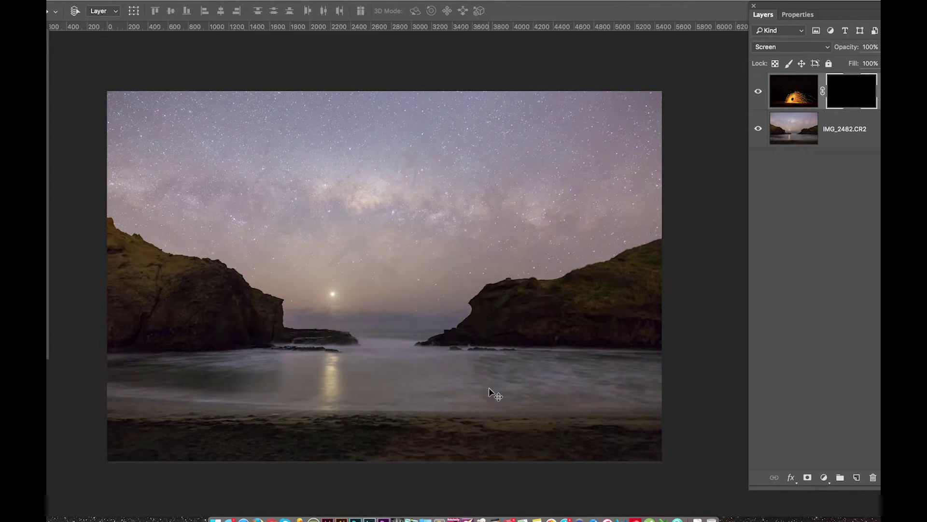
key(b)
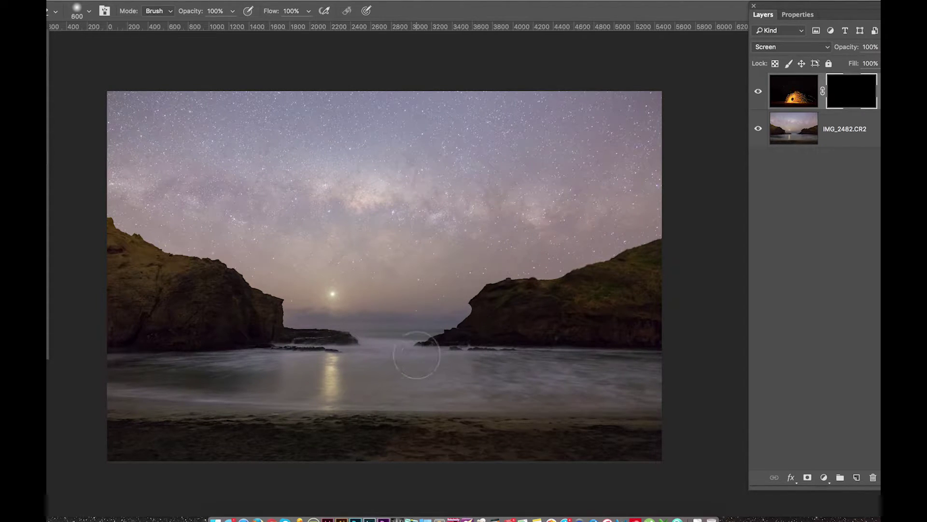
mouse_move(400, 373)
mouse_down()
mouse_move(389, 343)
mouse_move(390, 387)
mouse_move(350, 388)
mouse_move(338, 337)
mouse_move(387, 320)
mouse_move(379, 320)
mouse_move(412, 296)
mouse_move(421, 306)
mouse_move(429, 290)
mouse_move(476, 315)
mouse_move(567, 338)
mouse_move(445, 343)
mouse_move(455, 371)
mouse_move(415, 364)
mouse_move(414, 391)
mouse_move(384, 405)
mouse_move(499, 389)
mouse_move(486, 382)
mouse_move(507, 367)
mouse_move(560, 394)
mouse_move(589, 364)
mouse_move(605, 376)
mouse_move(610, 369)
mouse_move(603, 387)
mouse_up()
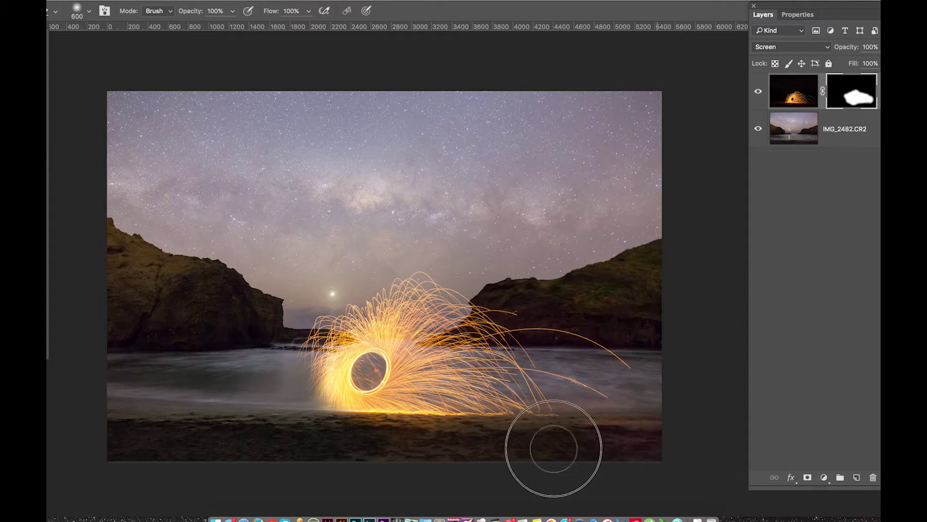
mouse_move(554, 448)
mouse_down()
mouse_move(363, 443)
mouse_move(338, 431)
mouse_move(206, 436)
mouse_move(240, 431)
mouse_move(121, 415)
mouse_move(239, 417)
mouse_move(276, 385)
mouse_move(260, 388)
mouse_move(295, 387)
mouse_move(352, 337)
mouse_move(323, 386)
mouse_move(308, 366)
mouse_move(307, 410)
mouse_up()
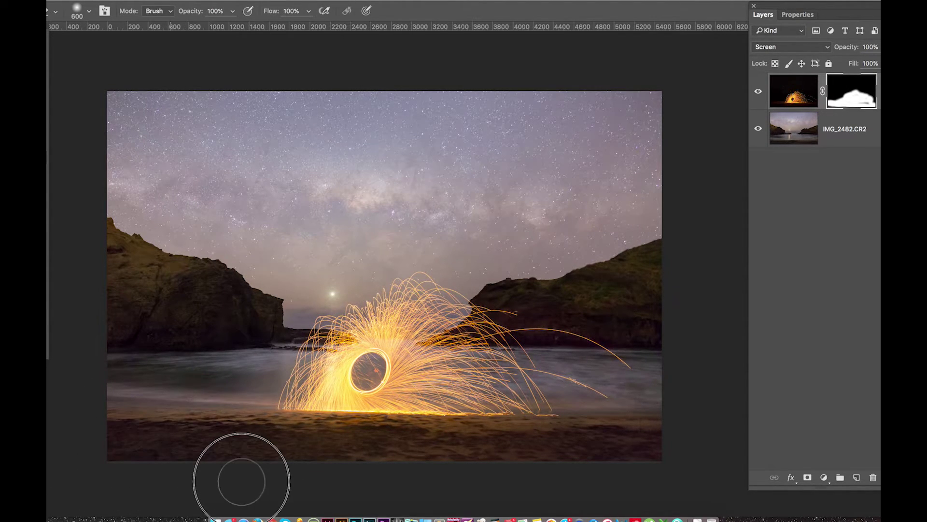
mouse_move(241, 480)
mouse_down()
mouse_move(625, 451)
mouse_move(716, 455)
mouse_up()
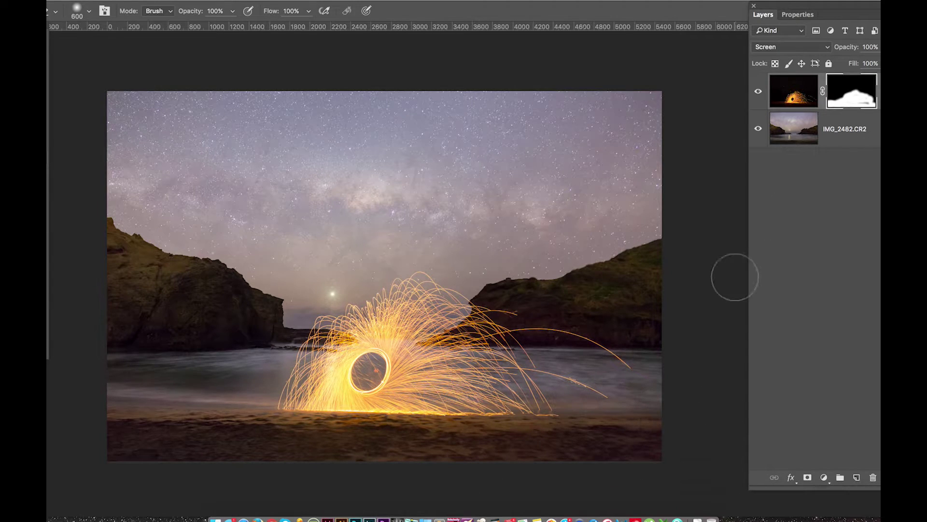
Step: Check the spark layer's effect, group the layer, and add a layer mask to the group
click(758, 92)
click(758, 91)
key(super+g)
click(806, 478)
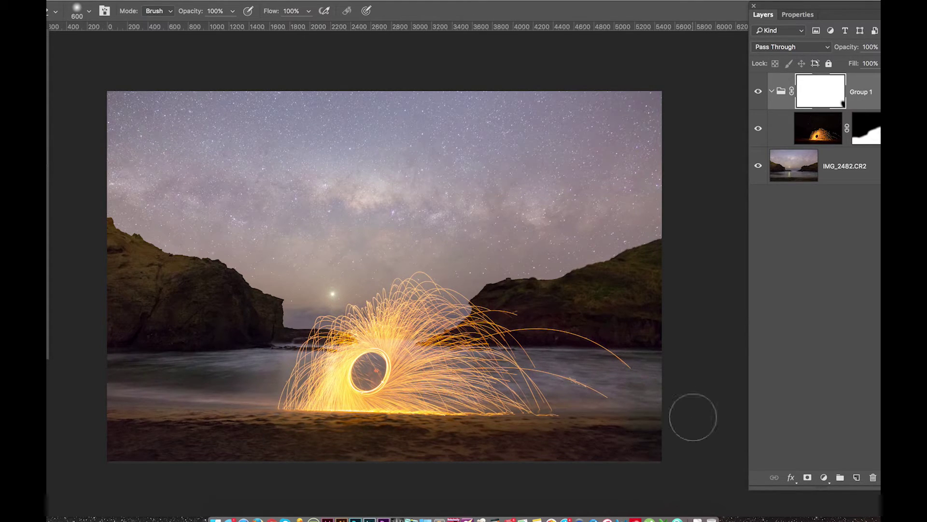
Step: Enlarge the brush to 1300 and paint black on the group's mask along the lower edge and around the left cliff
key(bracketright)
key(bracketright)
key(bracketright)
key(bracketright)
key(bracketright)
key(bracketright)
key(bracketright)
mouse_move(673, 414)
mouse_down()
mouse_move(648, 459)
mouse_move(475, 492)
mouse_move(233, 476)
mouse_move(82, 425)
mouse_move(87, 381)
mouse_move(155, 352)
mouse_move(63, 341)
mouse_move(191, 356)
mouse_move(217, 340)
mouse_move(276, 220)
mouse_up()
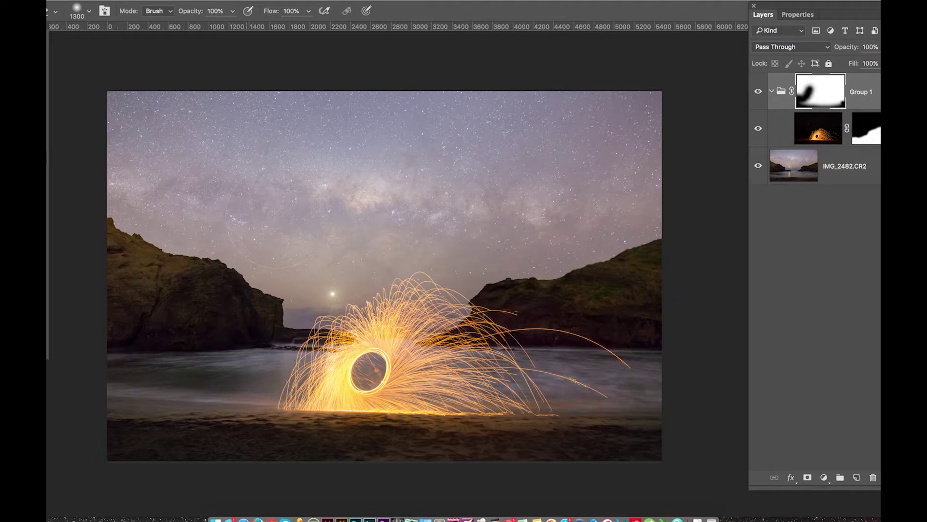
Step: Feather the group's layer mask by 146.6 px
double_click(821, 89)
drag(777, 131, 834, 134)
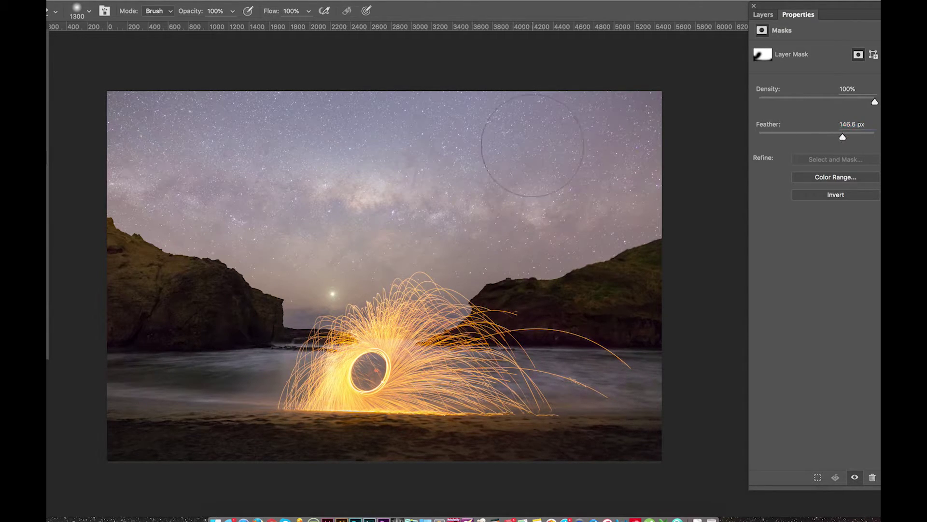
click(763, 16)
Step: Add a Brightness/Contrast adjustment above the IMG_2482.CR2 layer with brightness -59 and contrast 76
click(834, 180)
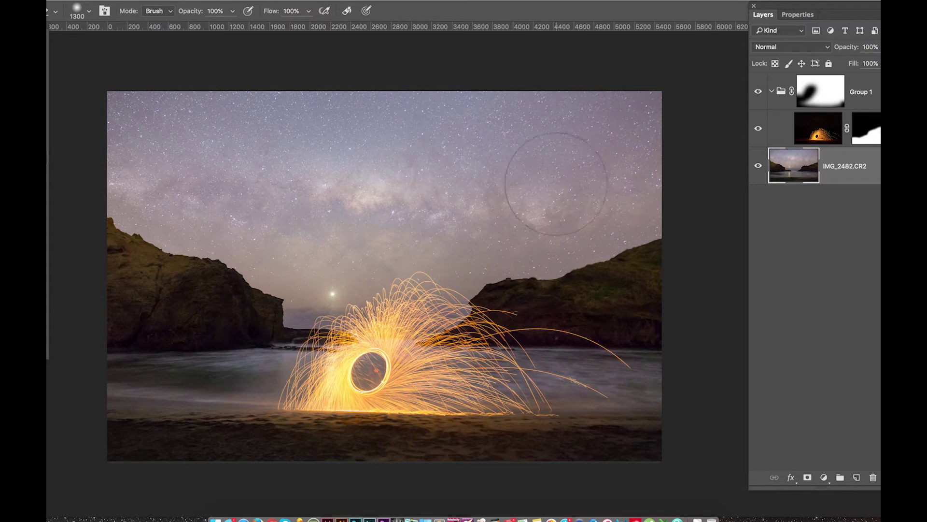
key(v)
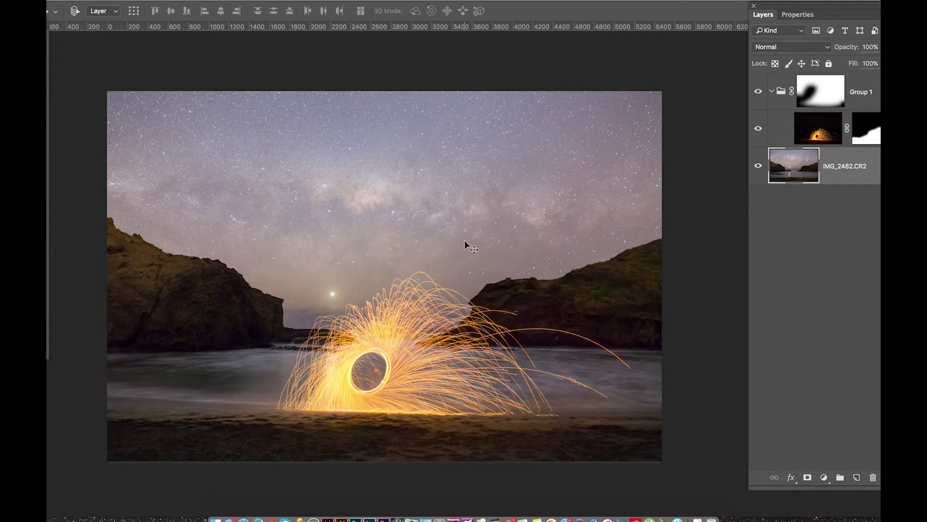
click(824, 477)
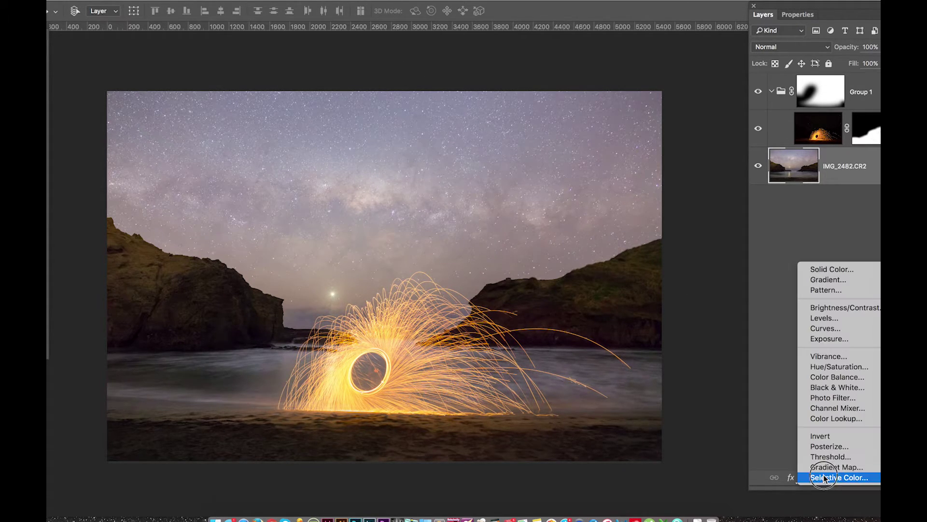
click(829, 307)
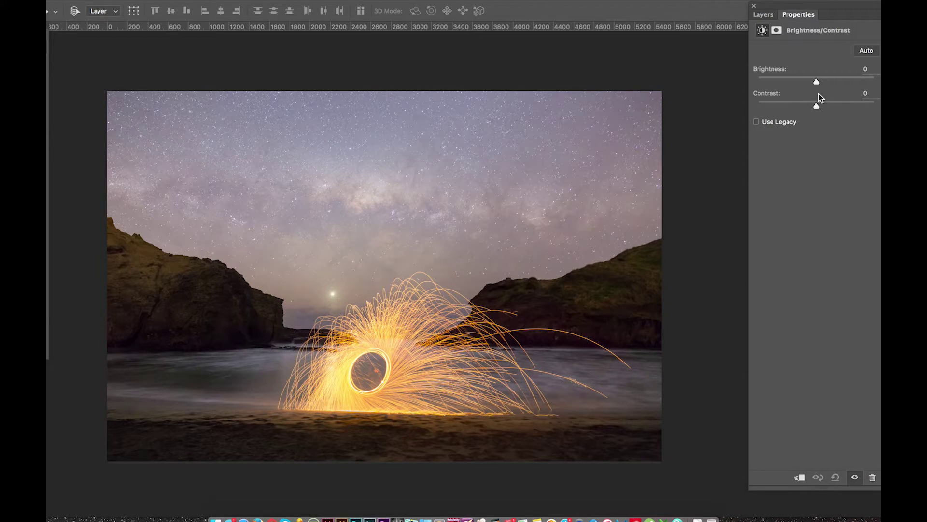
drag(816, 108, 853, 108)
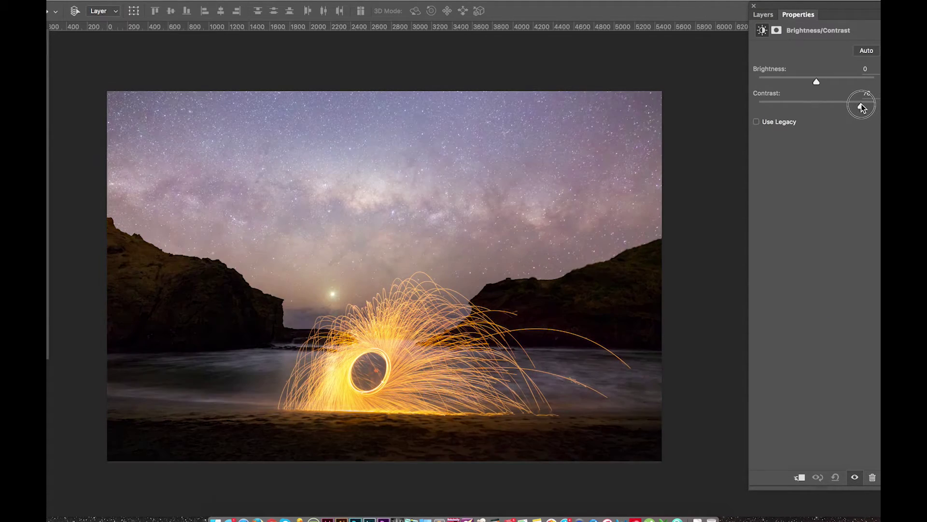
drag(817, 82, 795, 83)
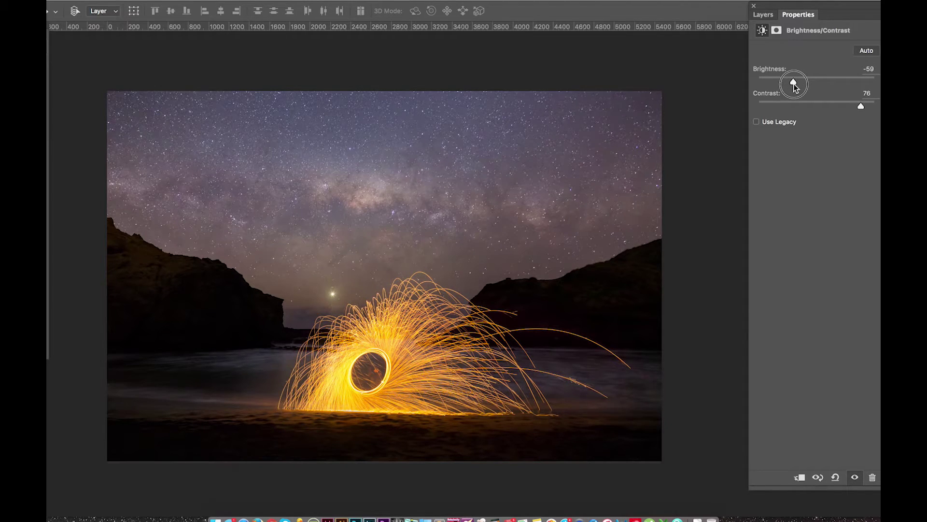
Step: Fill the Brightness/Contrast mask with a white-to-black linear gradient running from the sky above the sparks down to the beach
click(763, 14)
click(845, 162)
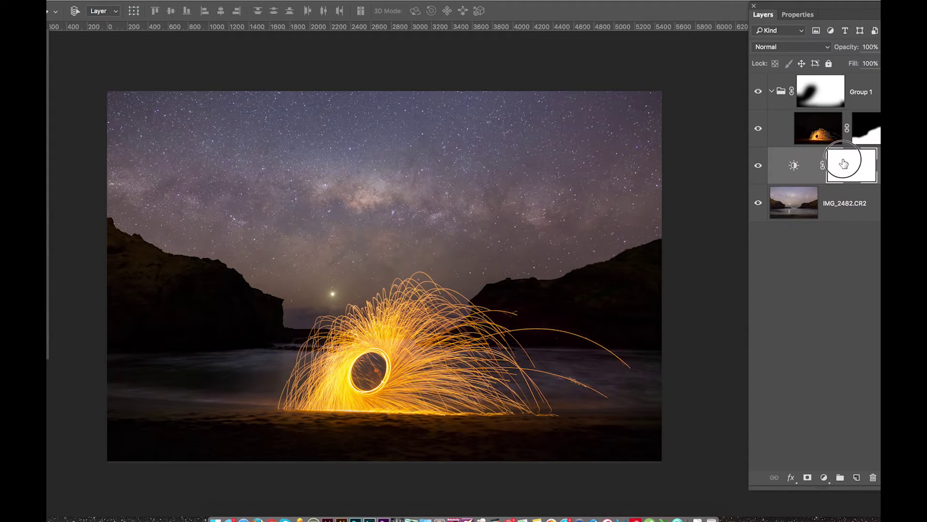
key(g)
drag(383, 285, 396, 426)
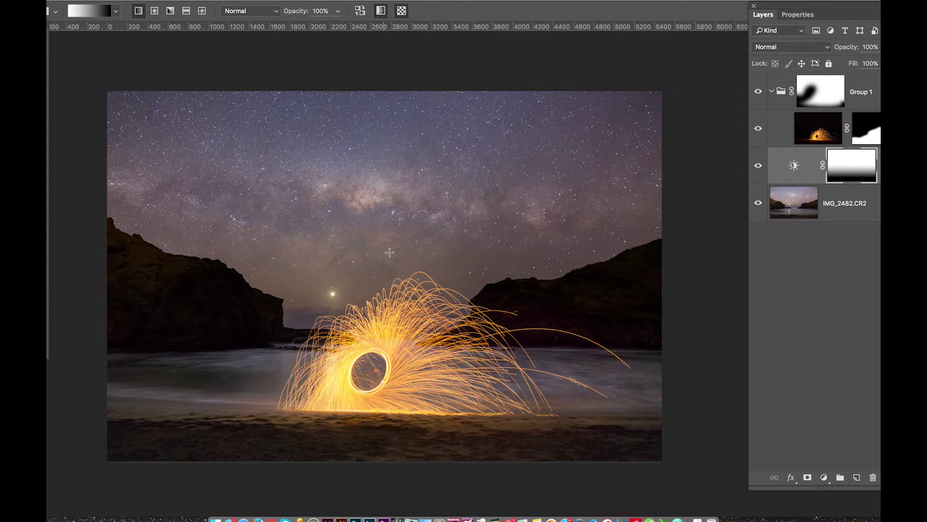
drag(410, 241, 407, 425)
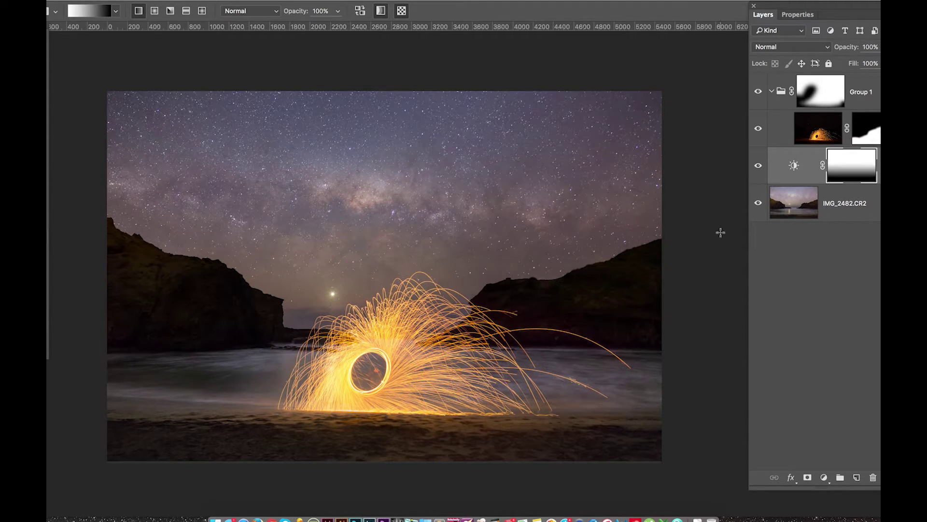
Step: Reduce the density of the Brightness/Contrast layer's mask to 45%
double_click(852, 168)
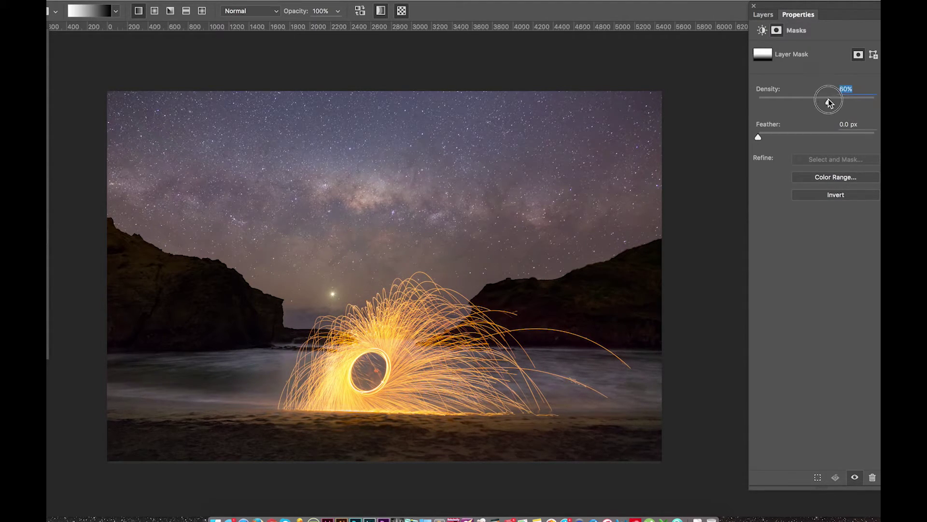
drag(829, 102, 809, 103)
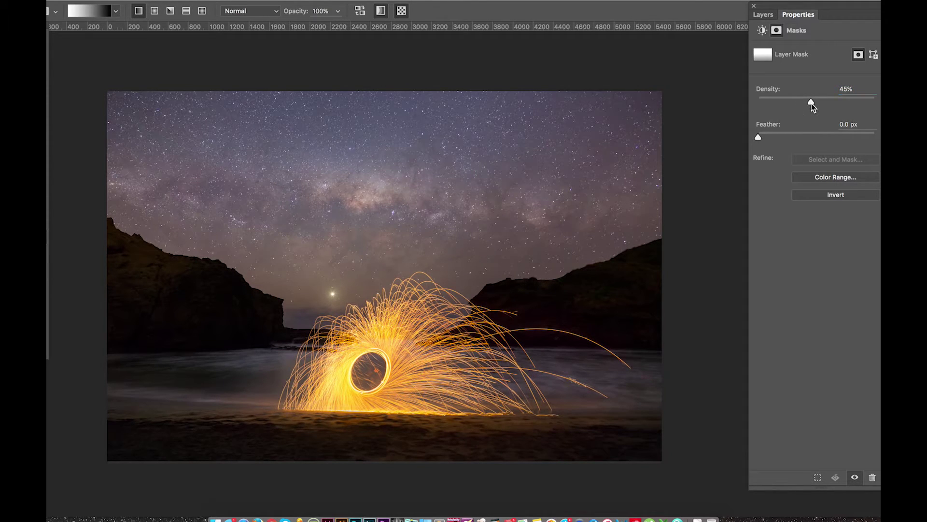
click(764, 14)
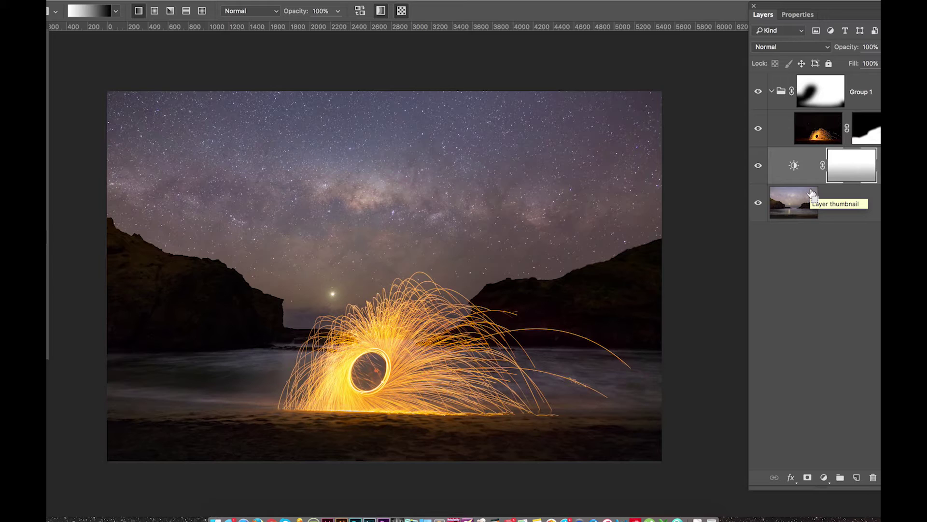
Step: Duplicate the Brightness/Contrast adjustment layer and set the copy's contrast to 32
key(super+j)
click(794, 165)
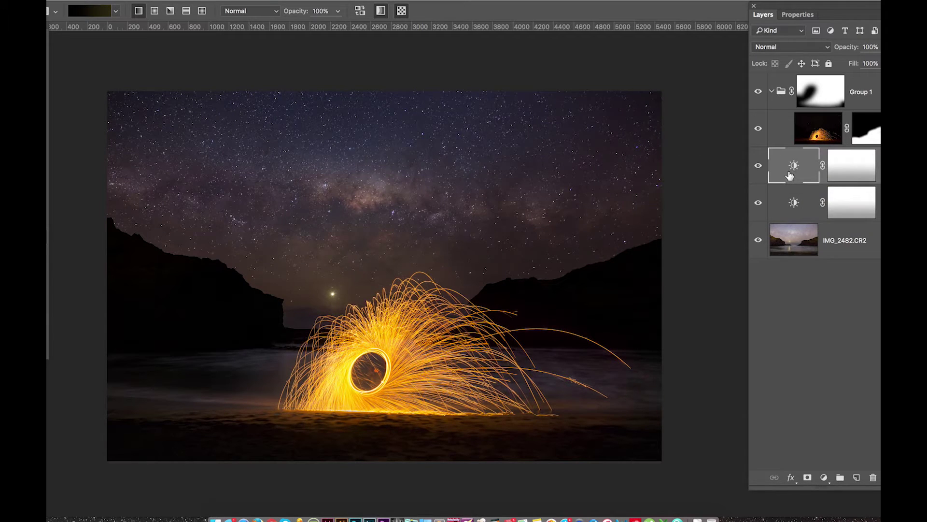
double_click(789, 175)
drag(861, 105, 836, 105)
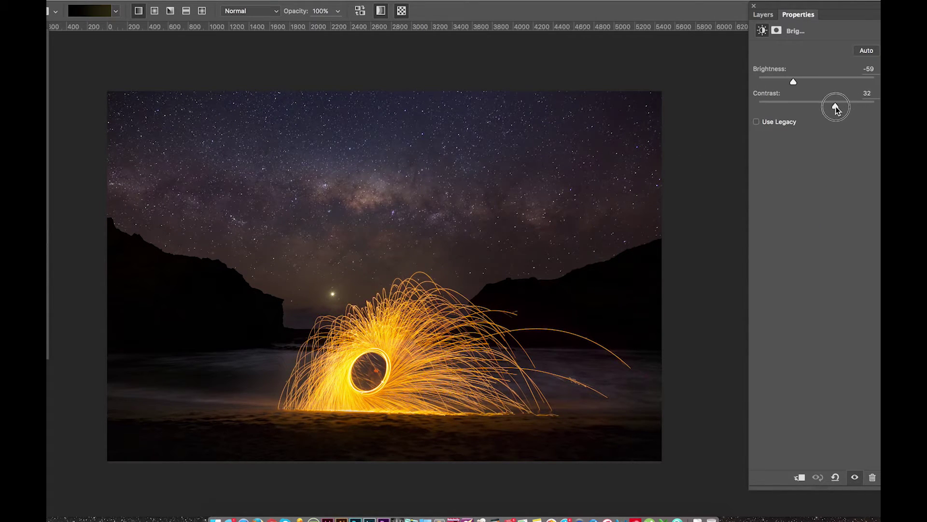
Step: Raise the brightness of the duplicated Brightness/Contrast adjustment partway toward zero so it darkens the image less
drag(793, 81, 801, 82)
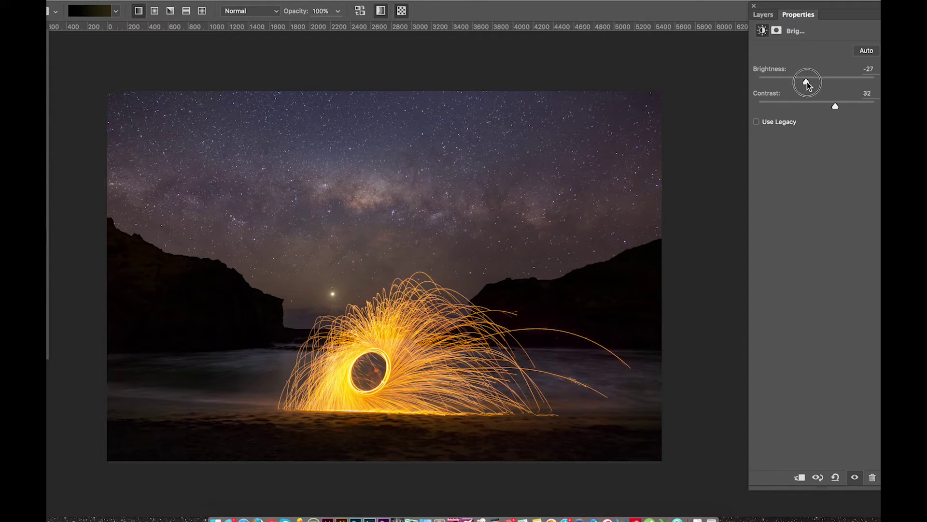
mouse_move(801, 82)
mouse_down()
mouse_move(789, 83)
mouse_move(798, 82)
mouse_up()
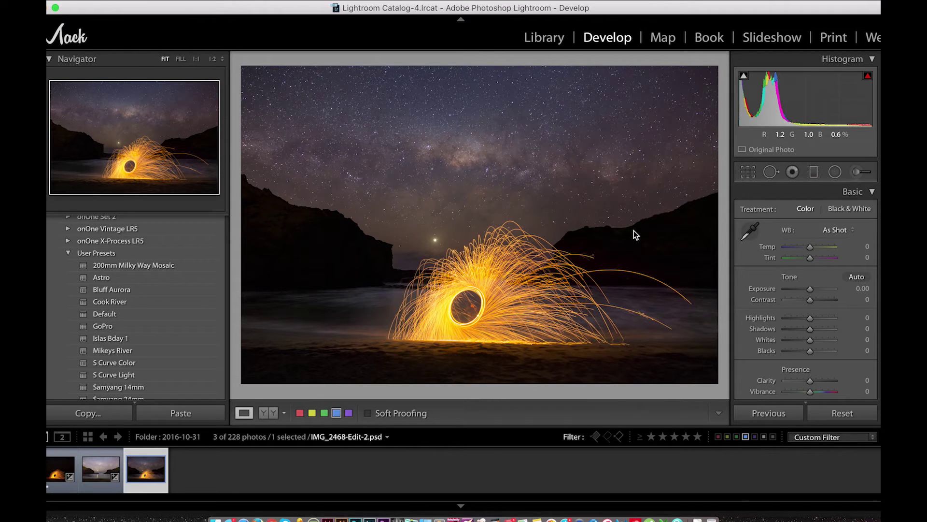
Step: Switch to Lightroom and set the clarity of IMG_2468-Edit-2.psd to +30 and its shadows to +16
drag(810, 380, 817, 380)
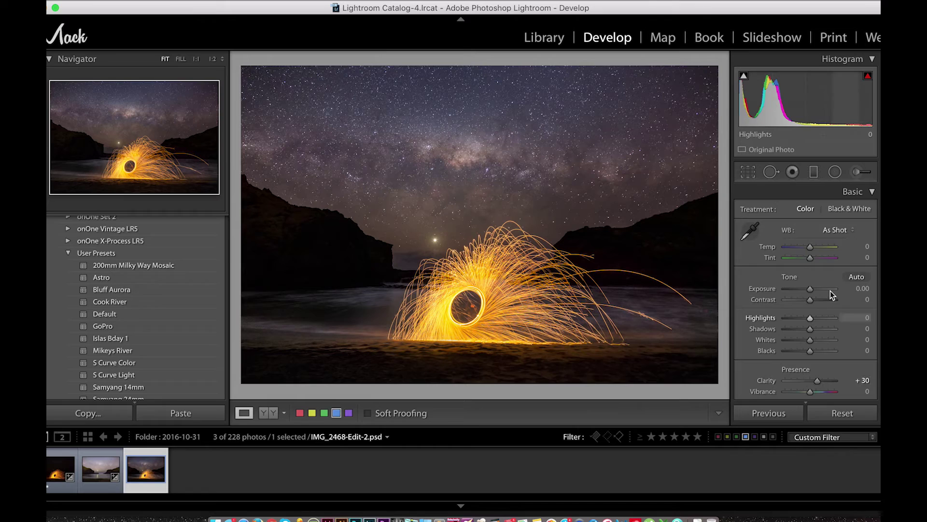
scroll(823, 323, down, 3)
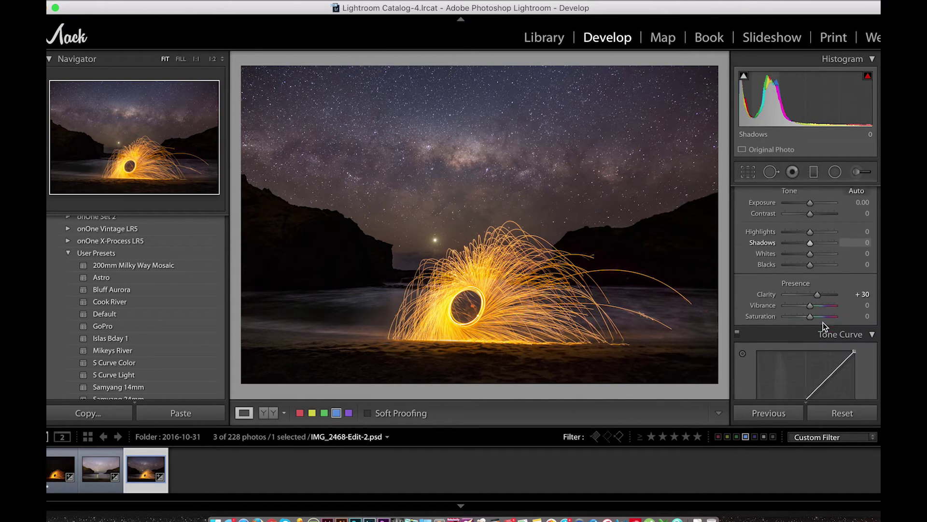
drag(811, 267, 814, 269)
Step: Add four points along the RGB tone curve, lift its black end slightly and pull the lowest added point to about 15.7 / 13.7%
scroll(815, 270, down, 5)
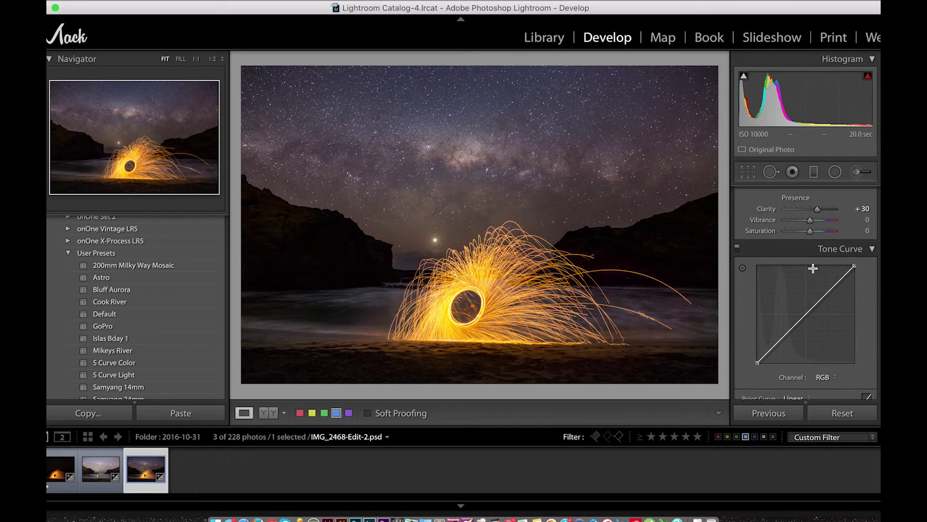
click(772, 320)
click(789, 303)
click(815, 276)
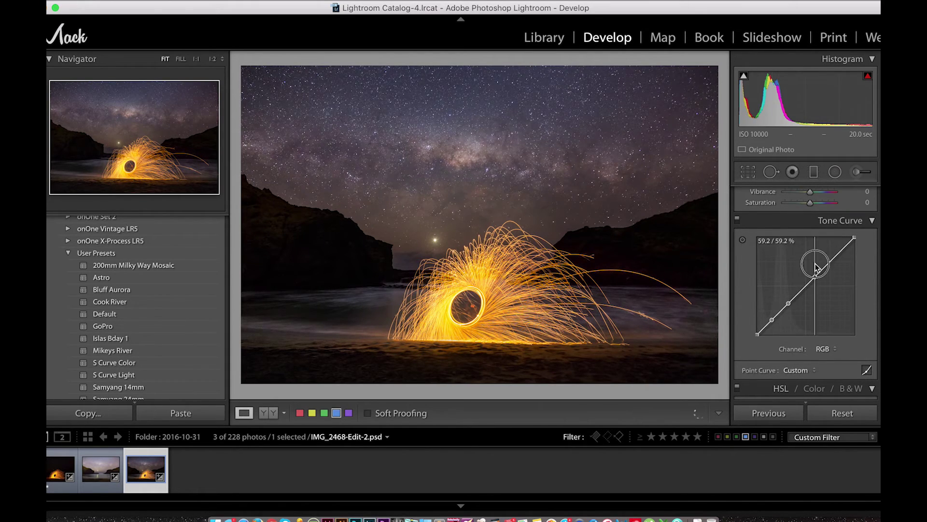
click(827, 265)
click(757, 307)
drag(757, 307, 772, 321)
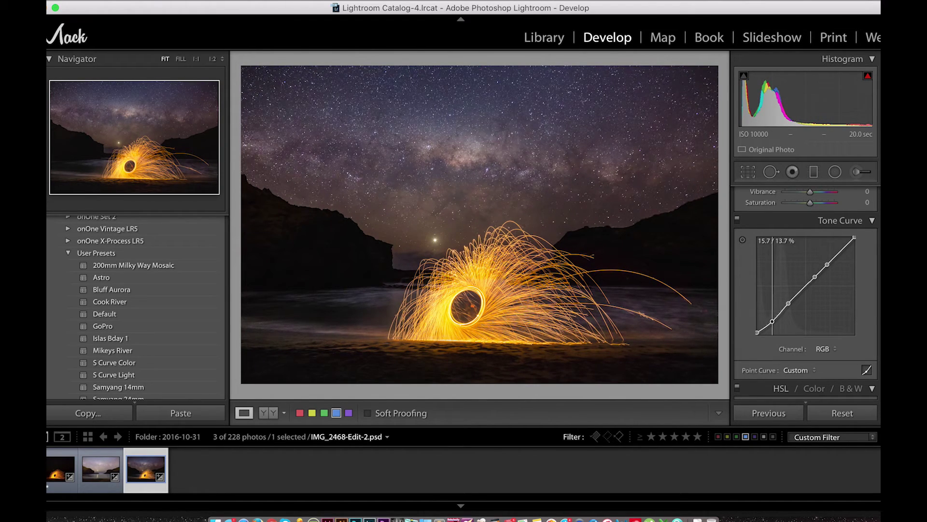
scroll(828, 263, up, 8)
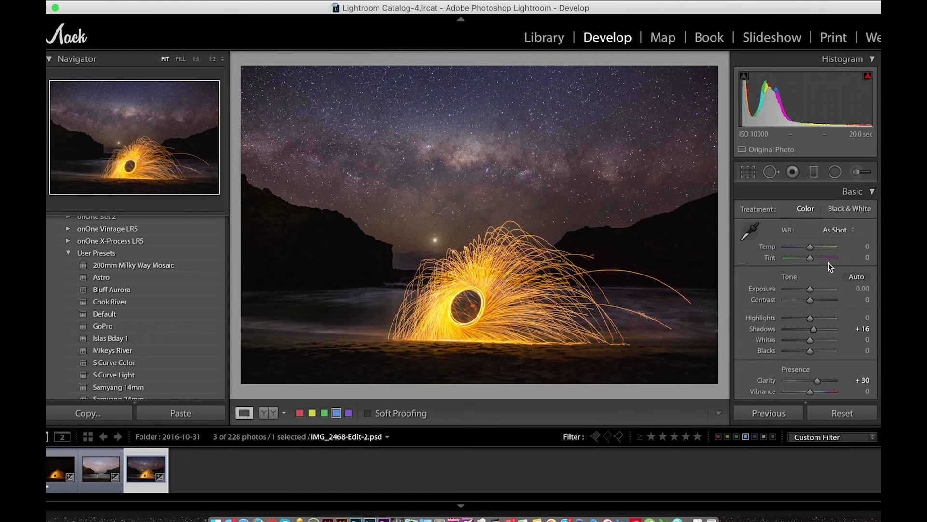